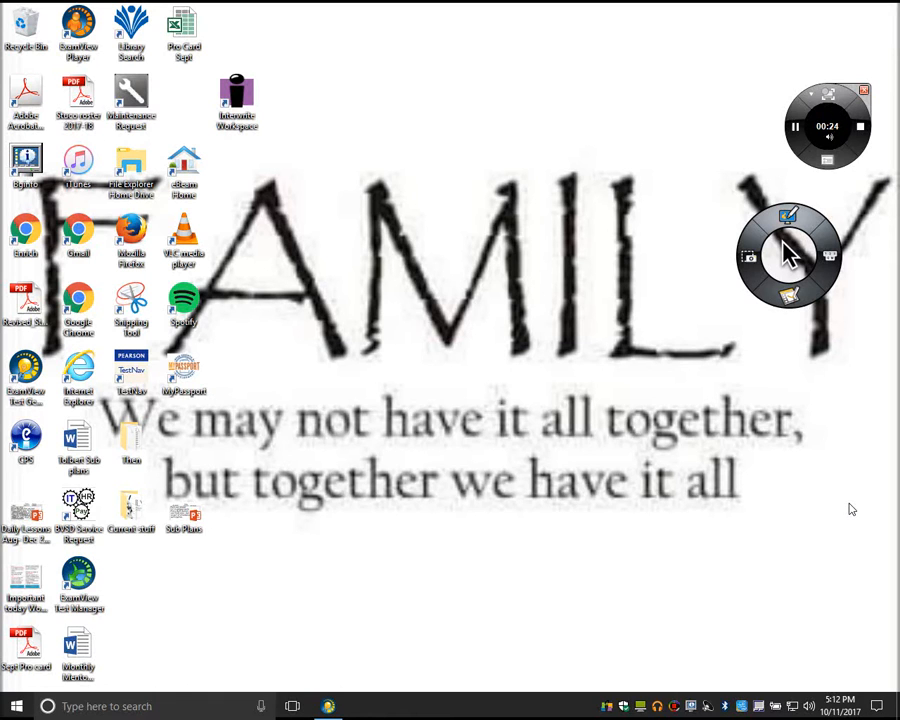
Launch ExamView Test Generator and open the recently used test CYU 2.1 CPO 2009 Normal.tst
click(27, 370)
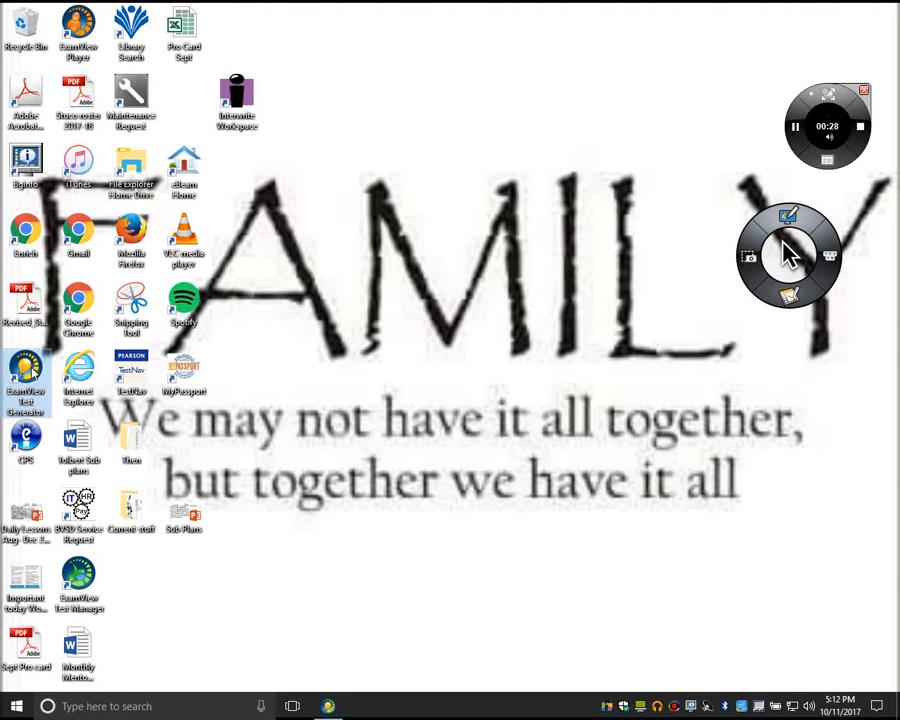
double_click(33, 372)
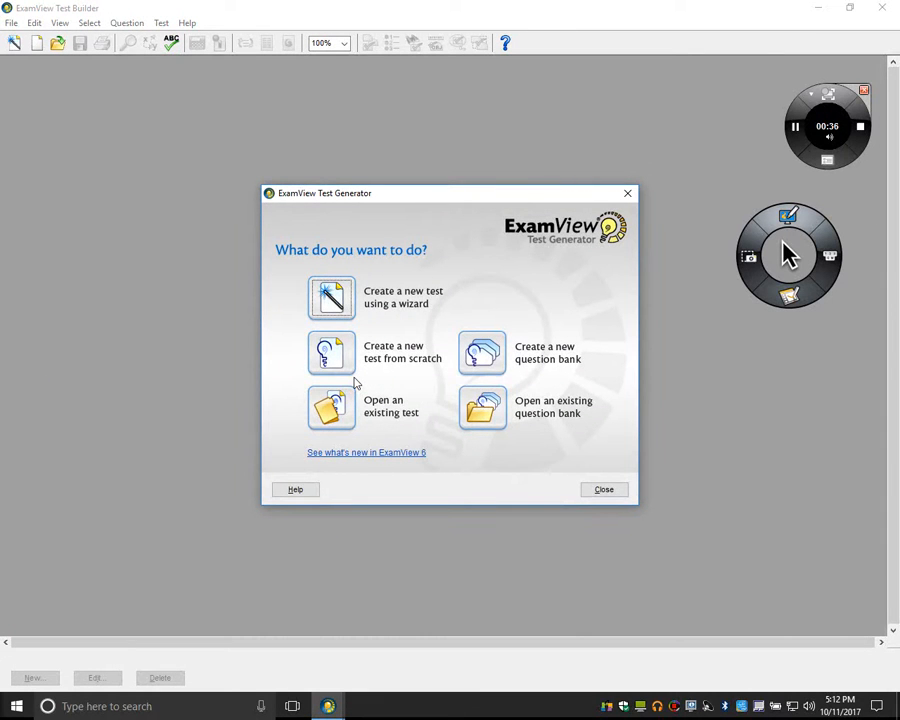
click(338, 410)
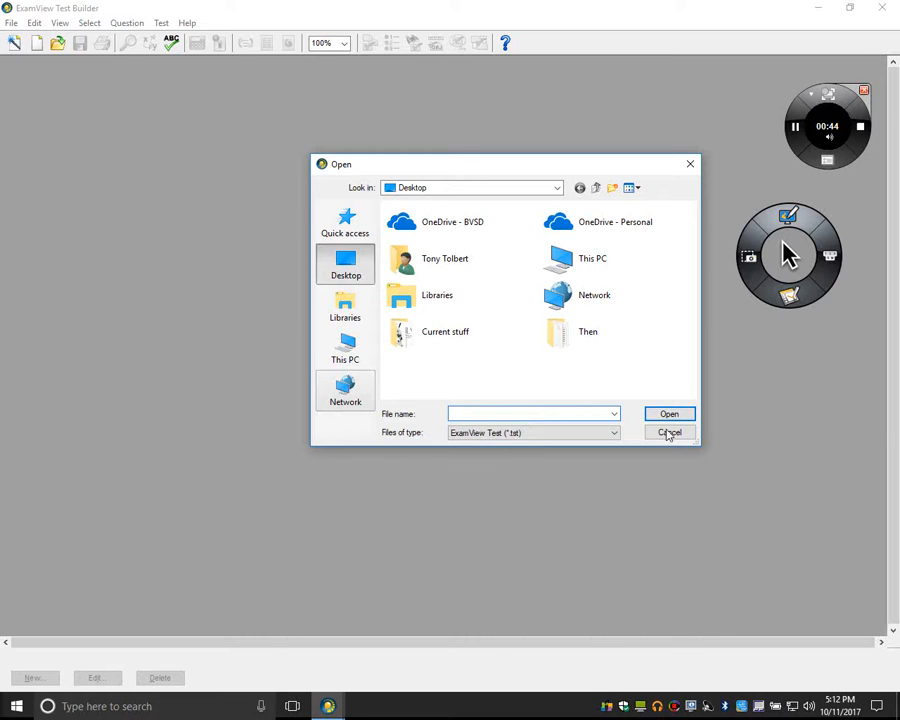
click(668, 433)
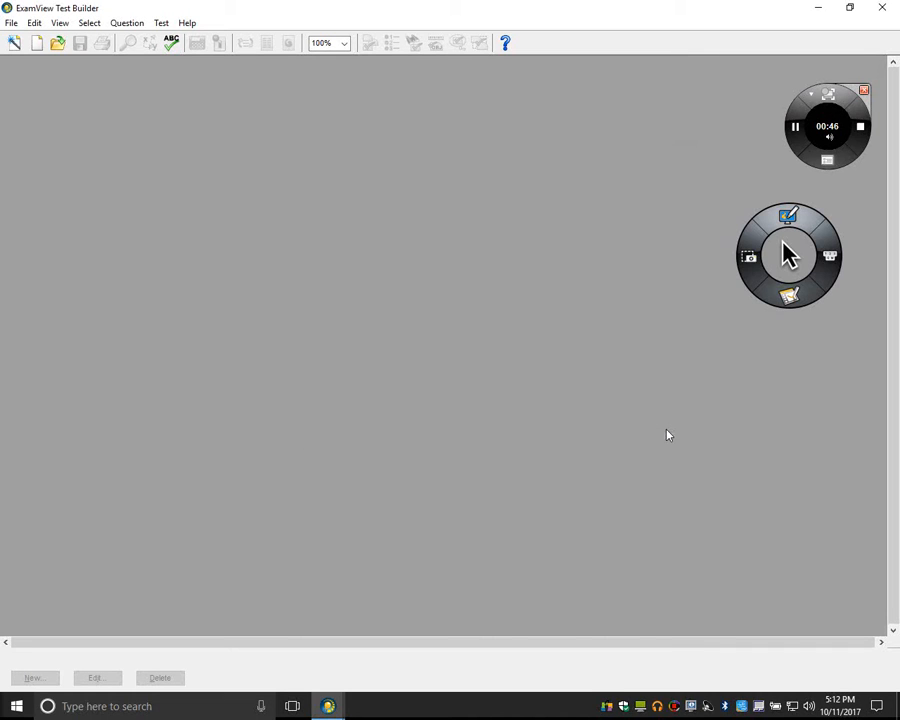
click(11, 23)
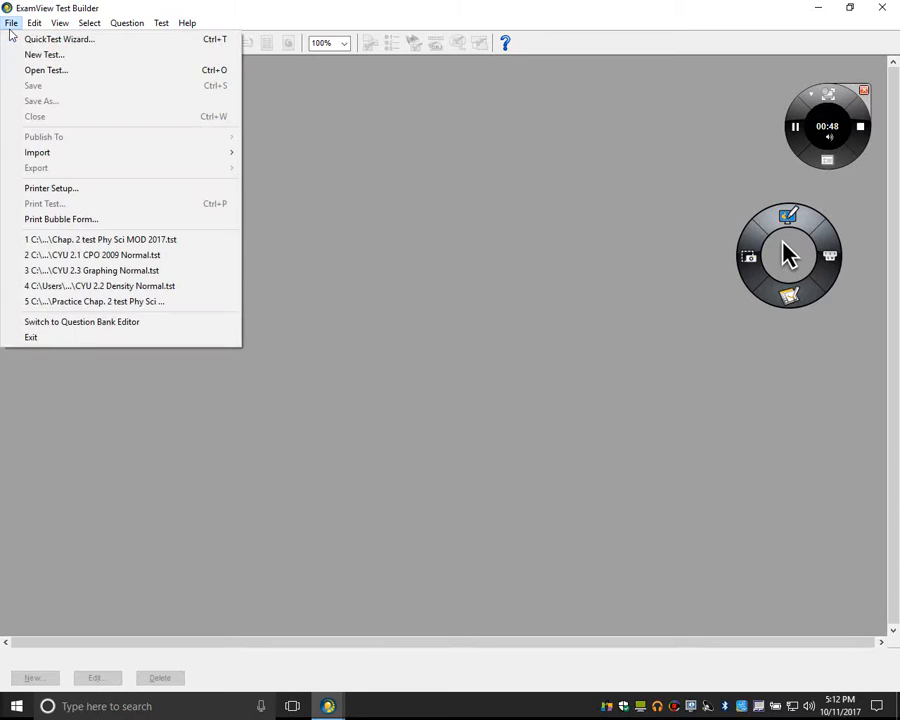
click(92, 255)
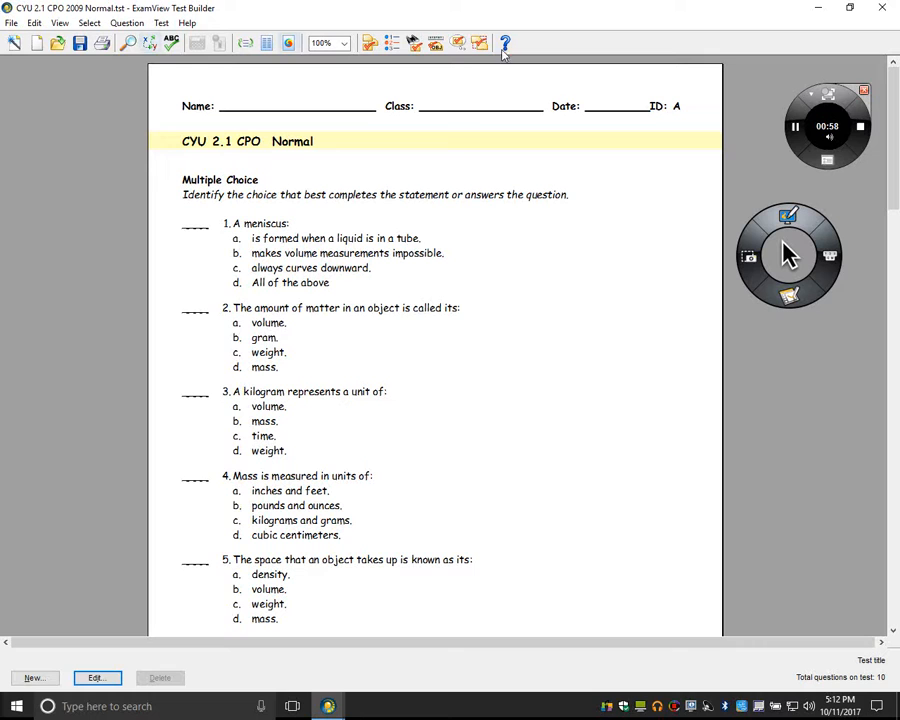
Change the test title to "Staff practice"
double_click(321, 141)
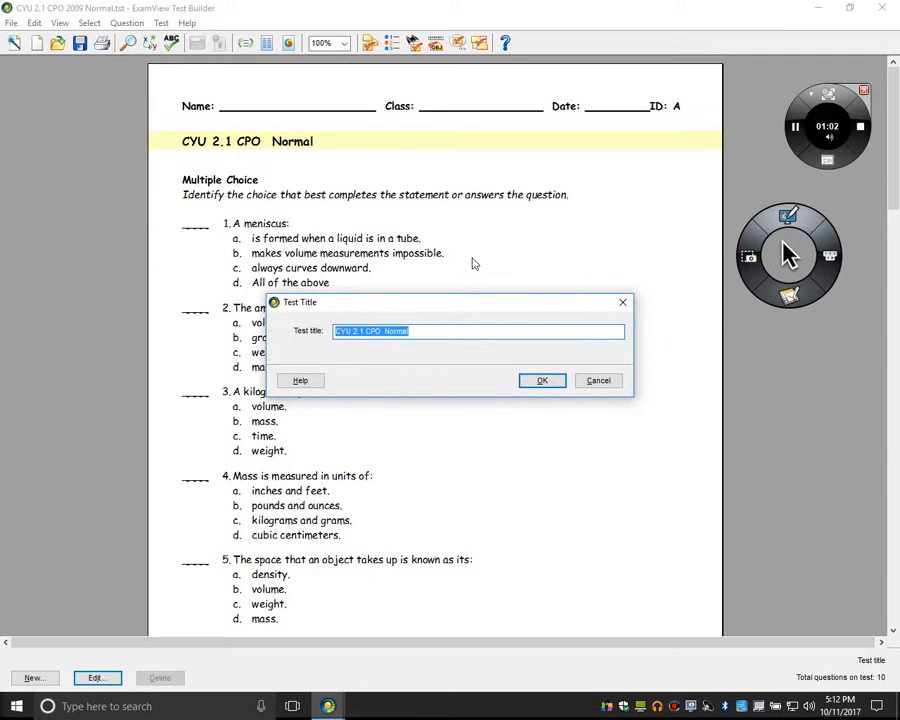
text(Staff p)
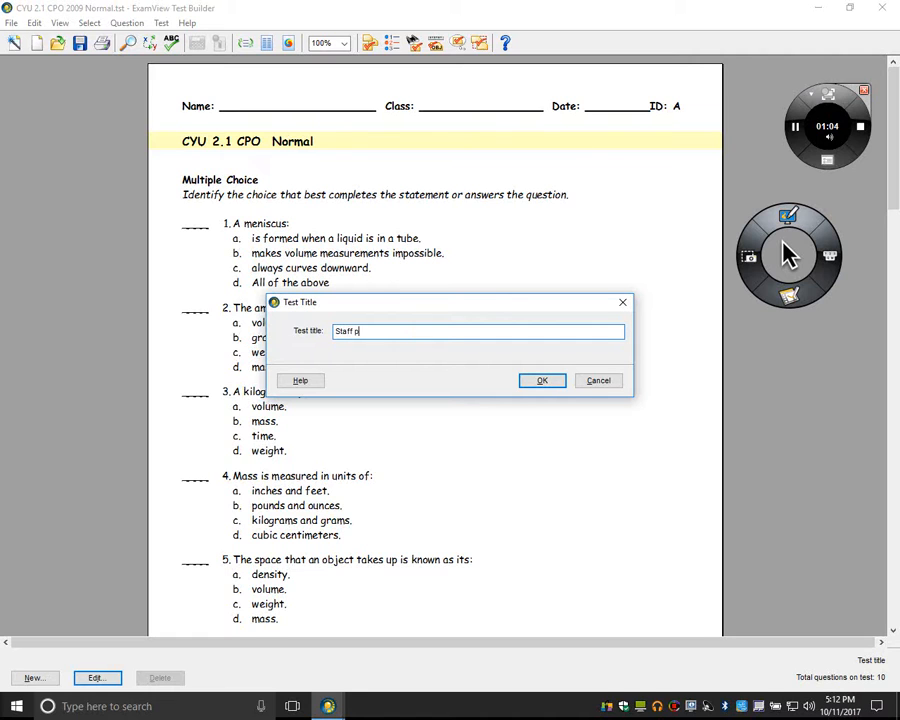
text(ractice)
click(561, 383)
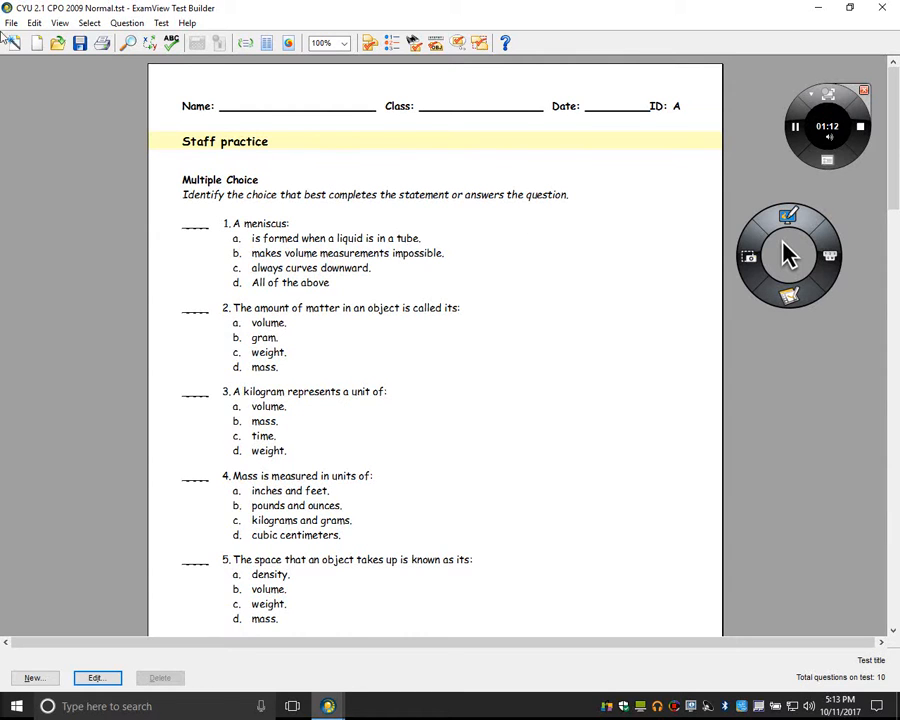
Start exporting the test in Blackboard 7.1+ format to the Desktop with the file name "Staff practice"
click(11, 23)
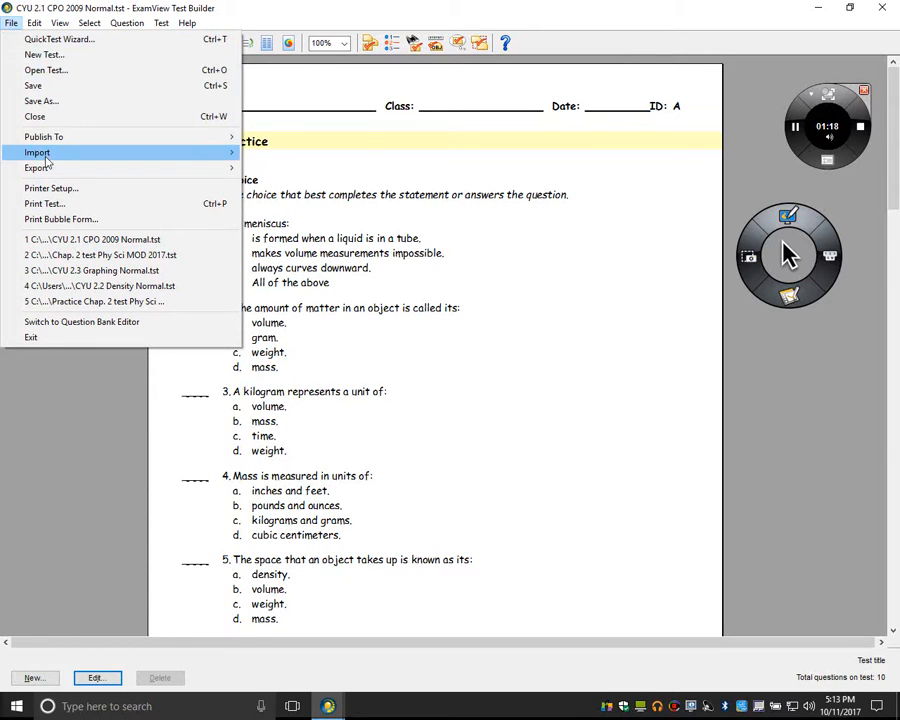
mouse_move(44, 168)
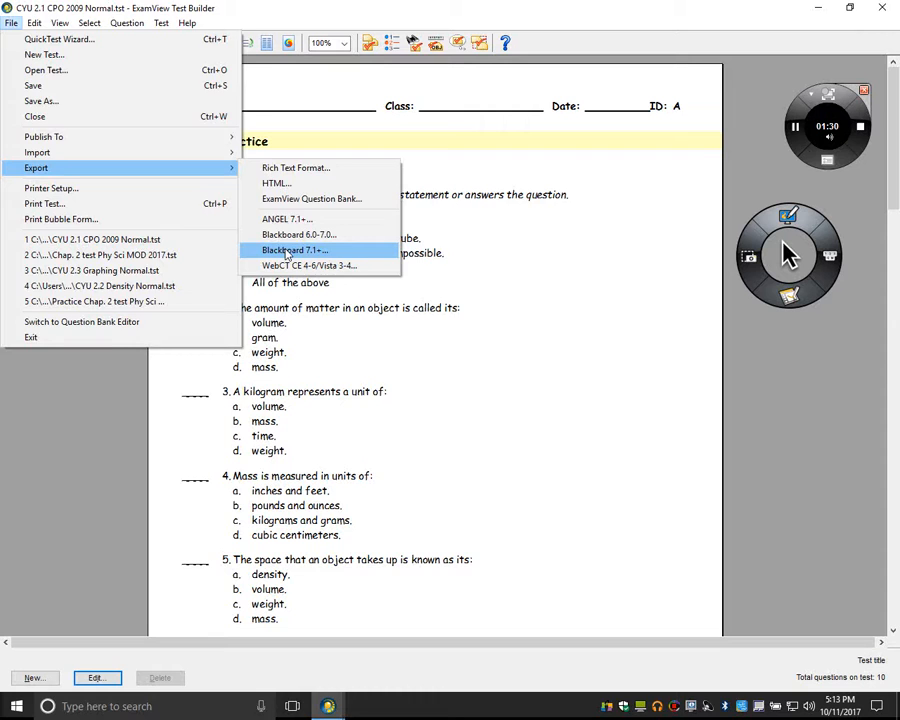
click(285, 250)
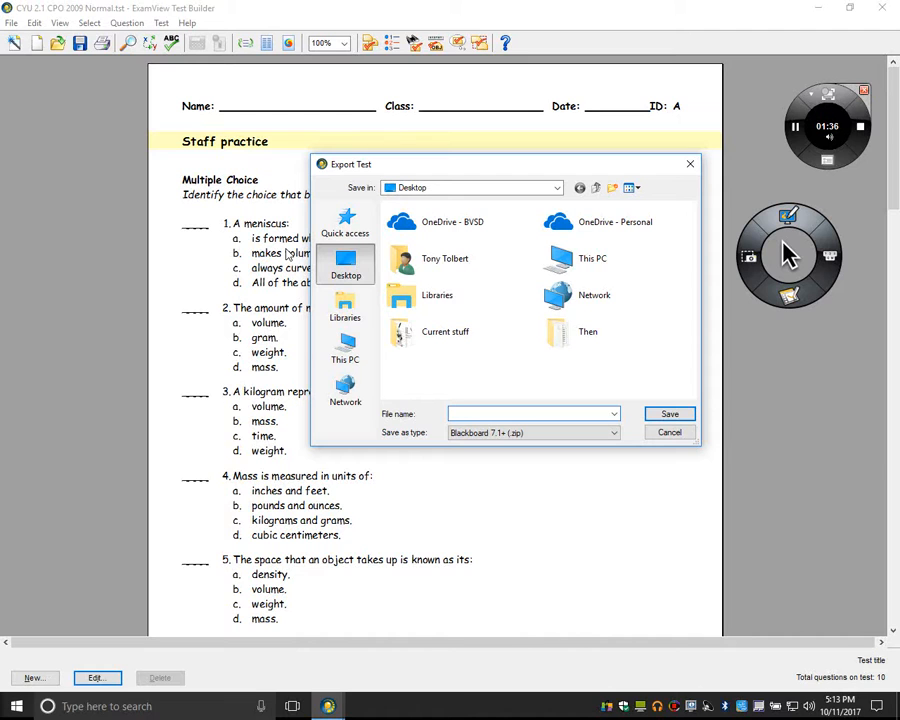
text(Staff practice)
click(667, 416)
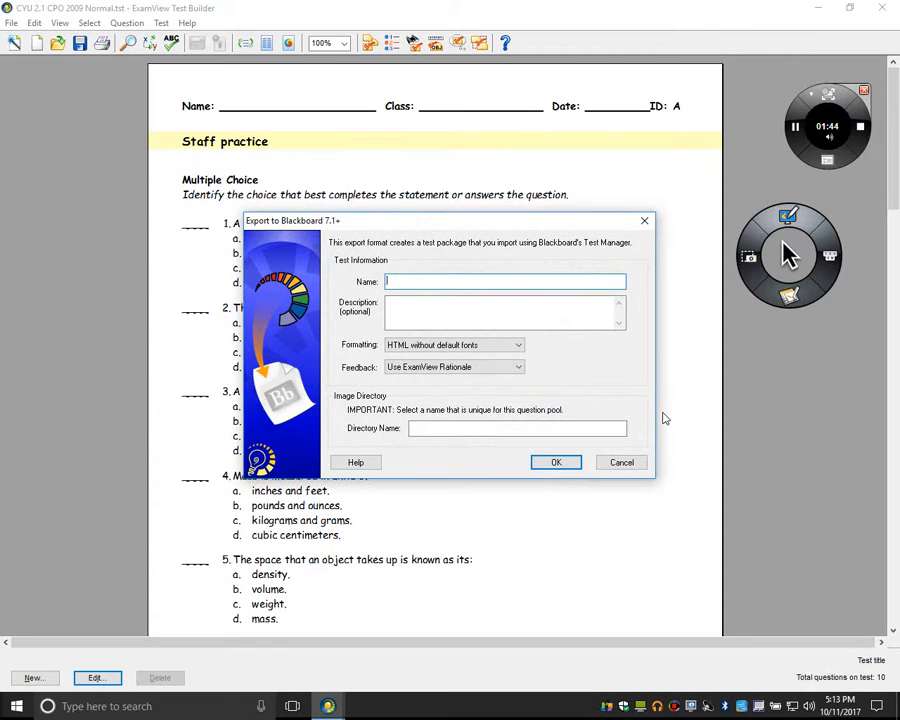
Complete the Blackboard export with the test name "Staff practice" and the image directory name "Desktop"
text(Staff practice)
click(468, 427)
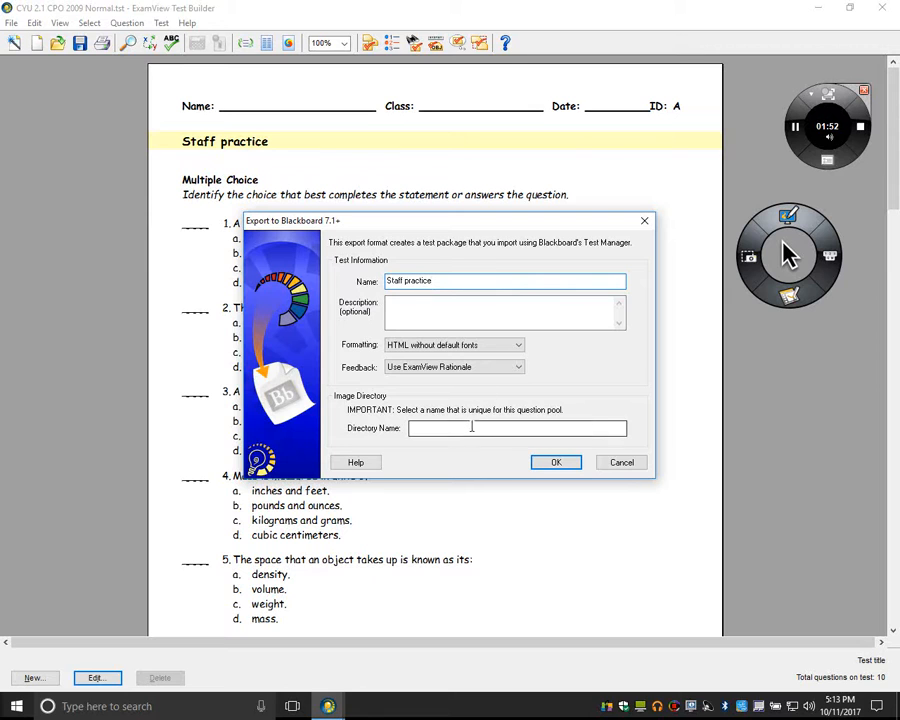
click(463, 429)
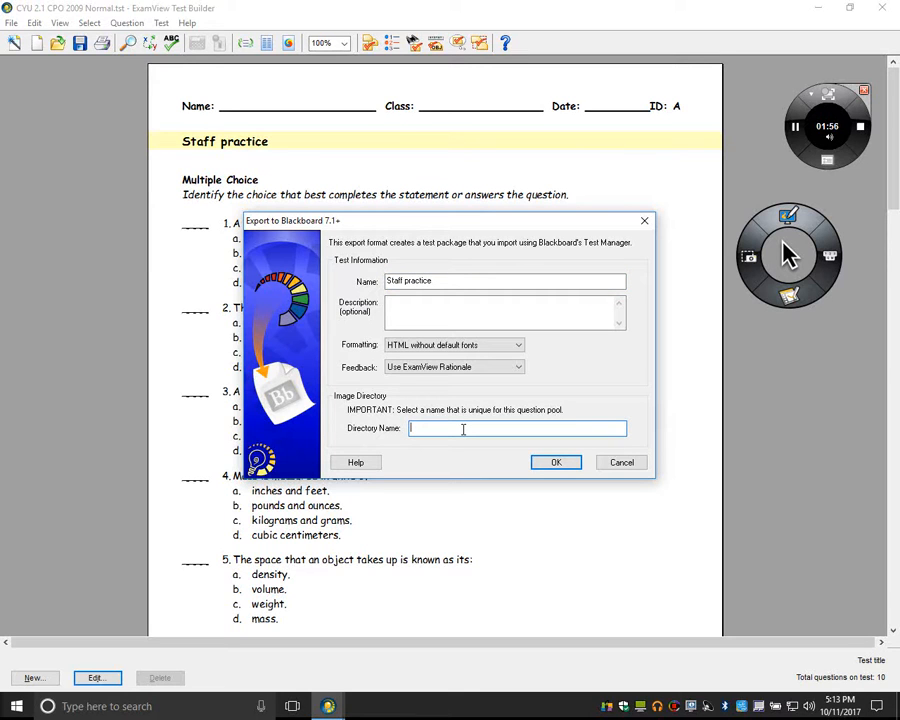
text(Desktop)
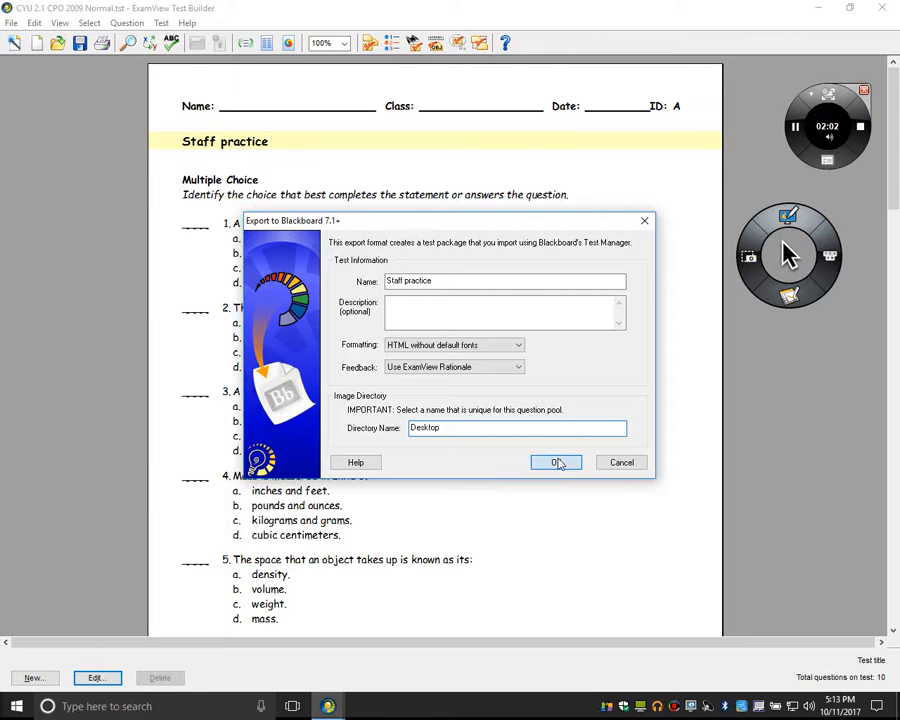
click(559, 463)
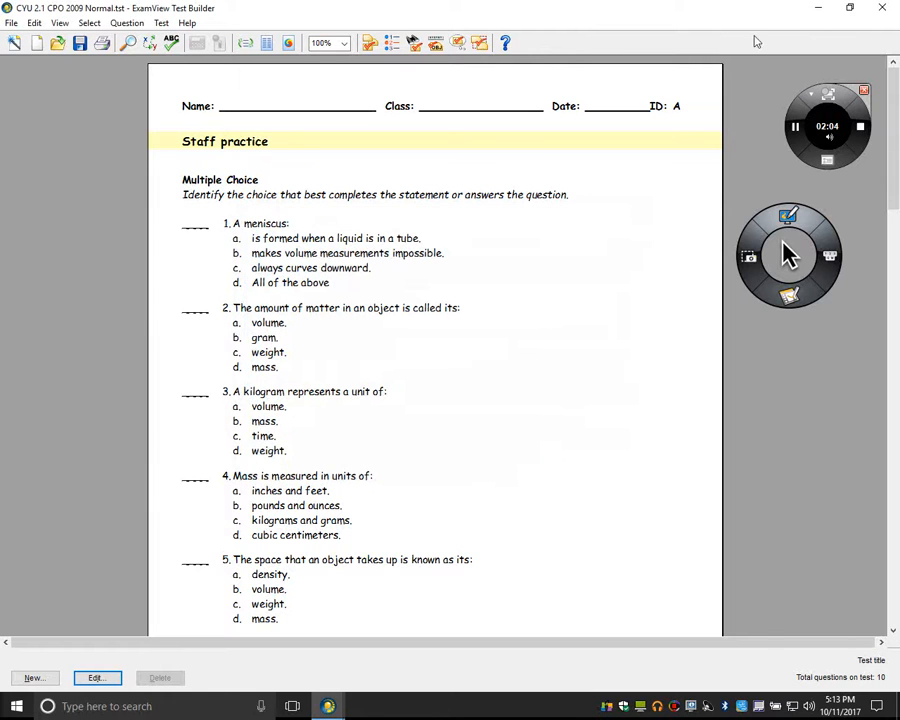
Switch to Google Chrome, open the bookmarked Schoology site and sign in to the account
click(816, 8)
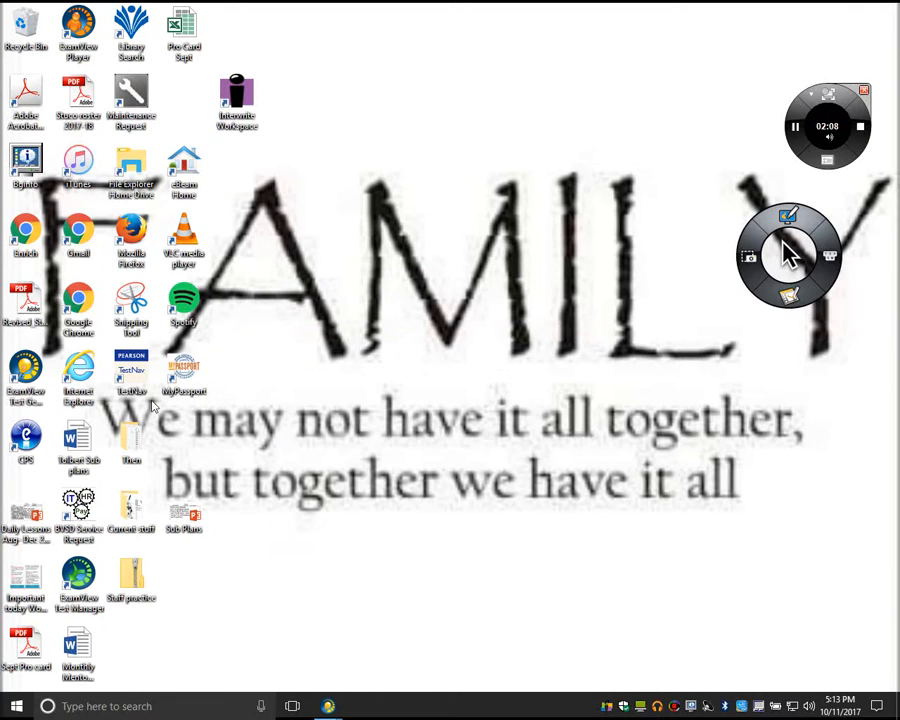
double_click(88, 308)
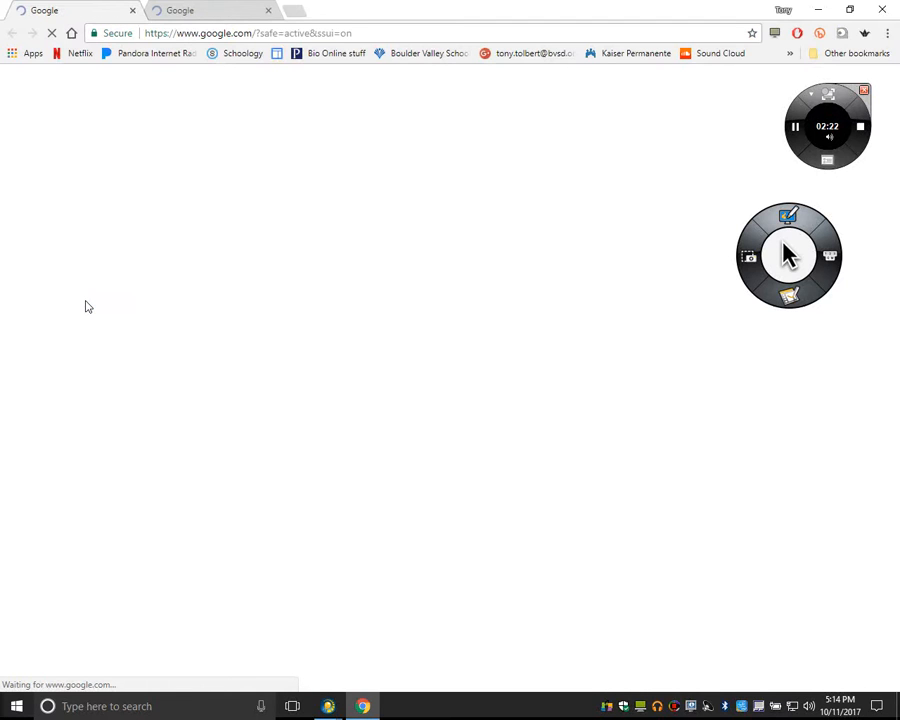
click(235, 56)
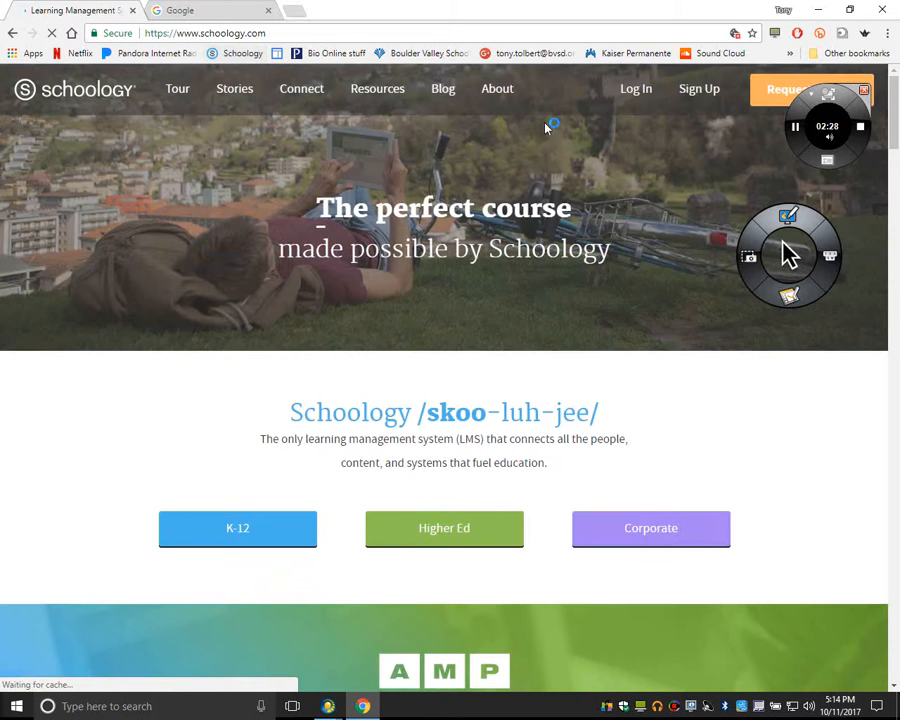
click(636, 96)
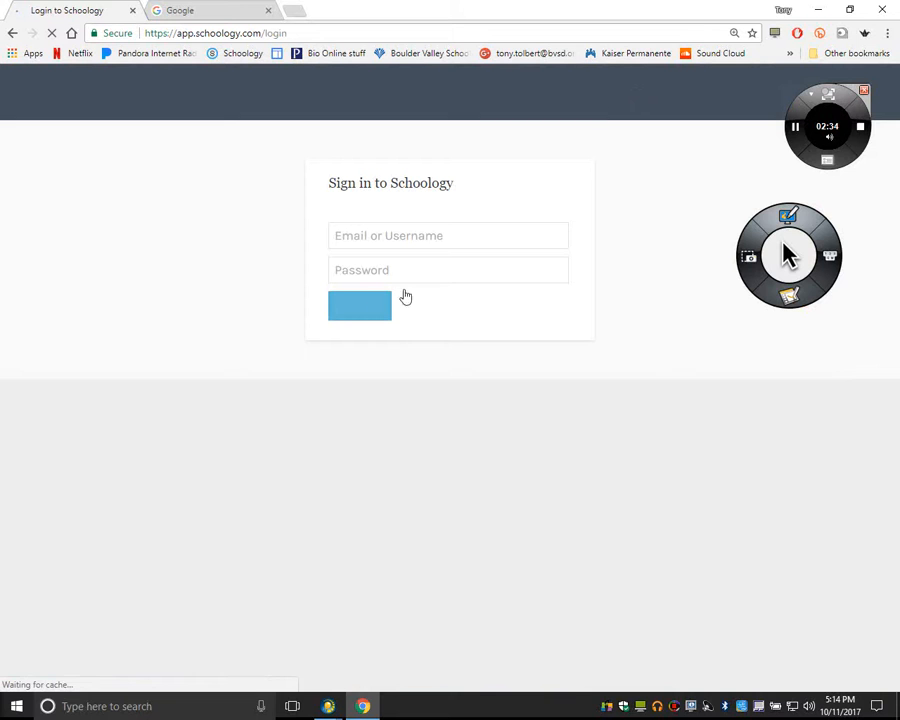
click(372, 308)
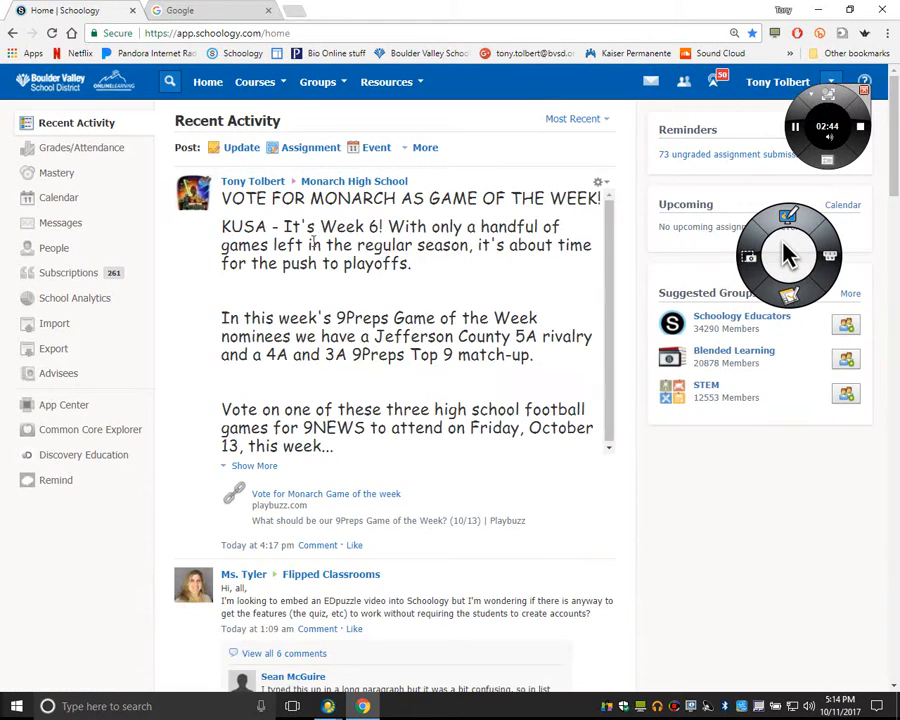
Open the Advanced Schoology Usage folder in the course Monarch High Training Repository: Section 1
click(270, 84)
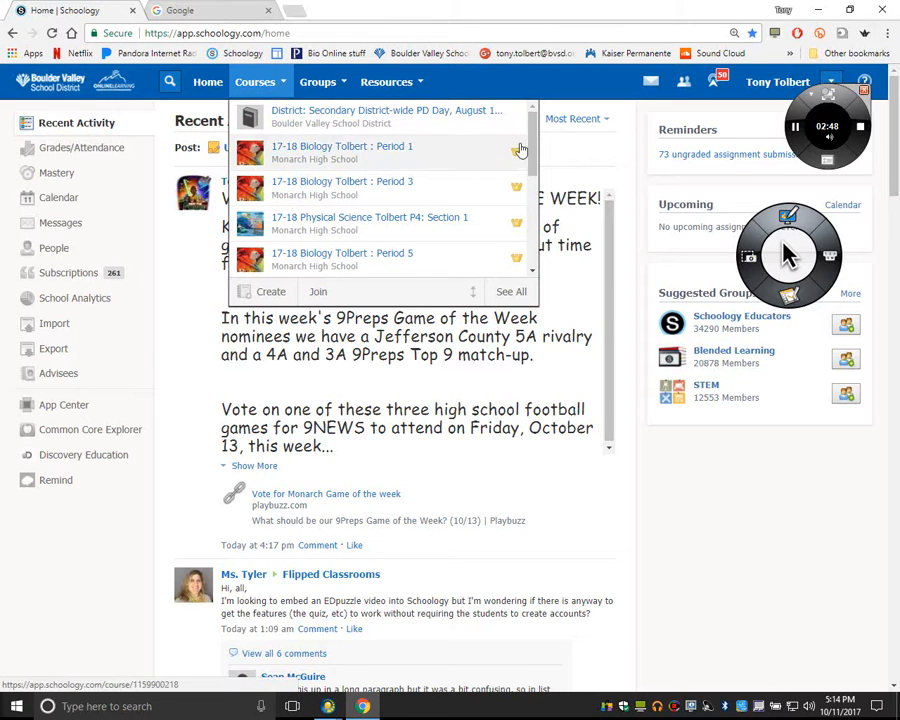
drag(533, 147, 537, 240)
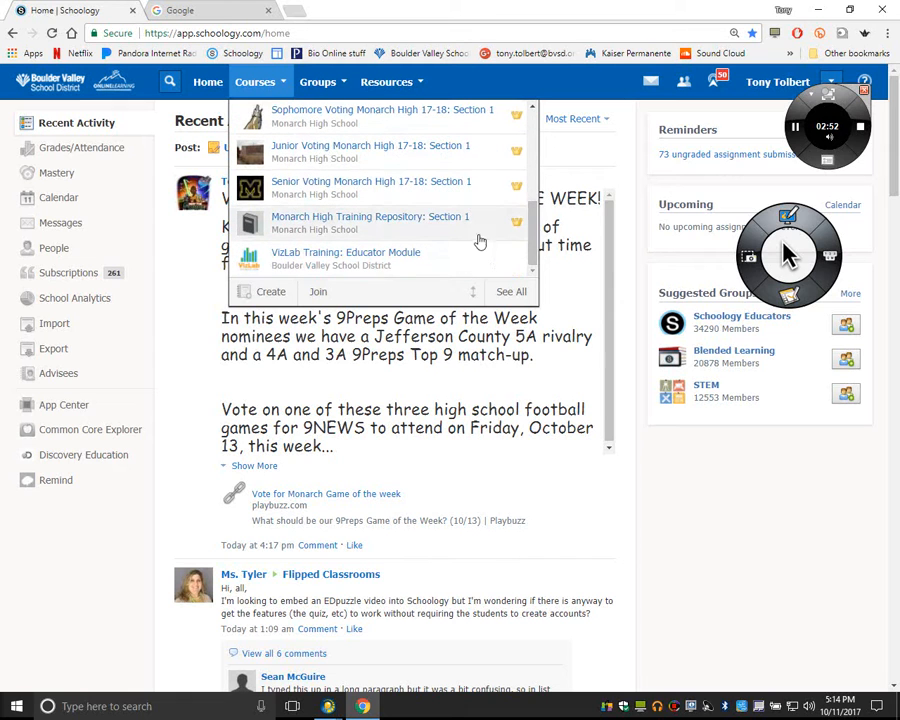
click(323, 220)
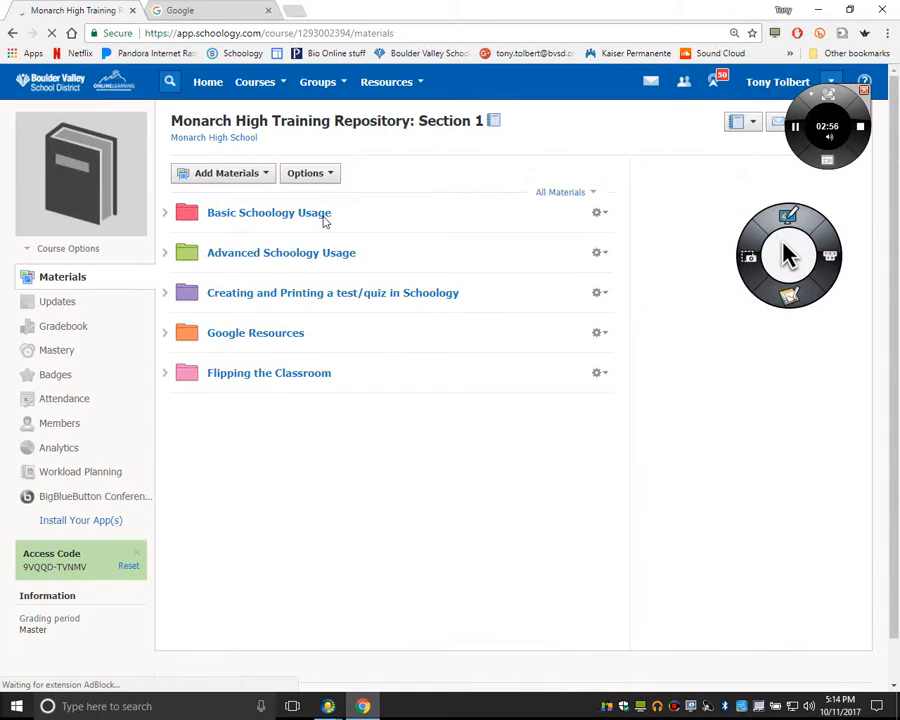
click(274, 259)
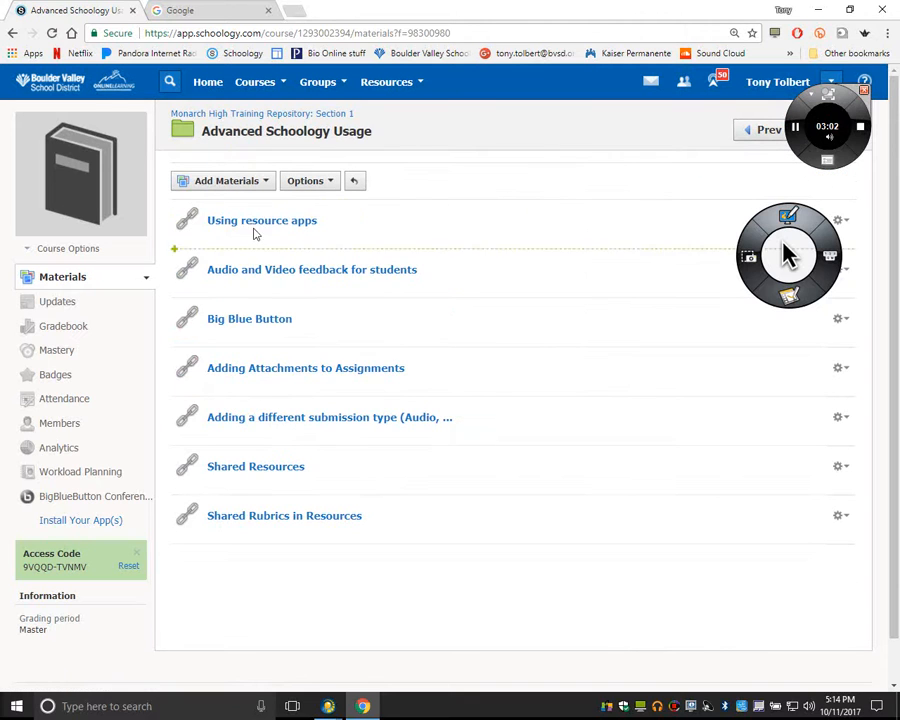
Create a test/quiz named "Staff practice" in the folder with its category set to (Ungraded)
click(262, 187)
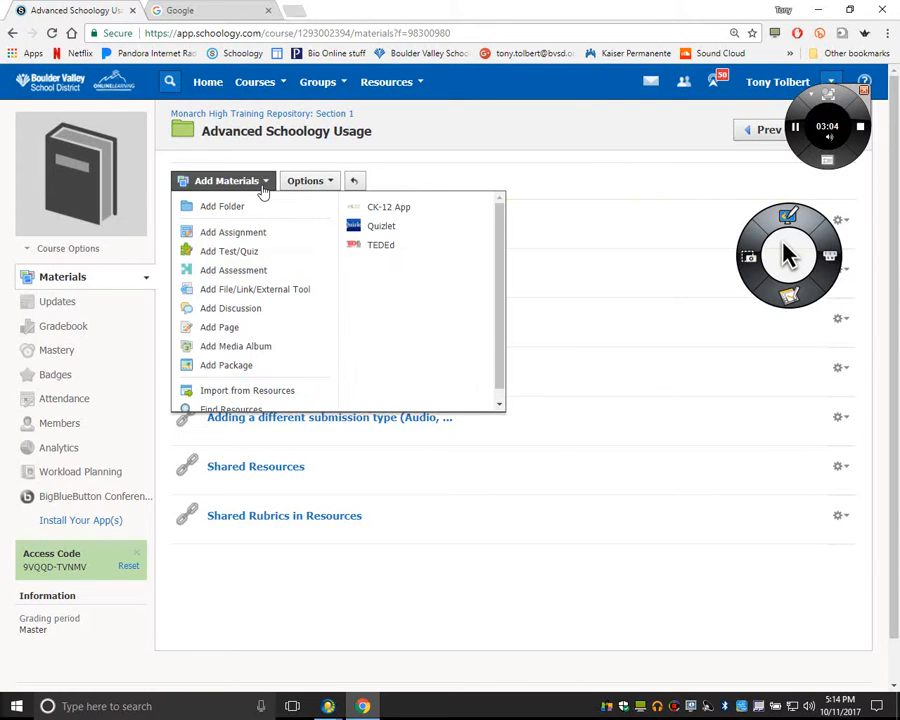
click(237, 254)
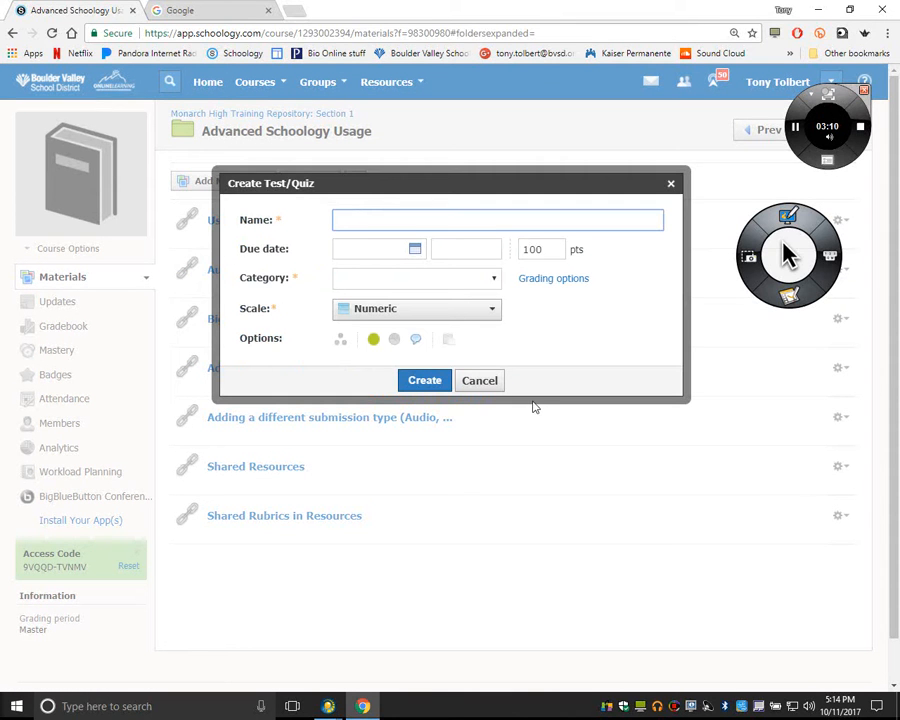
text(Staff practice)
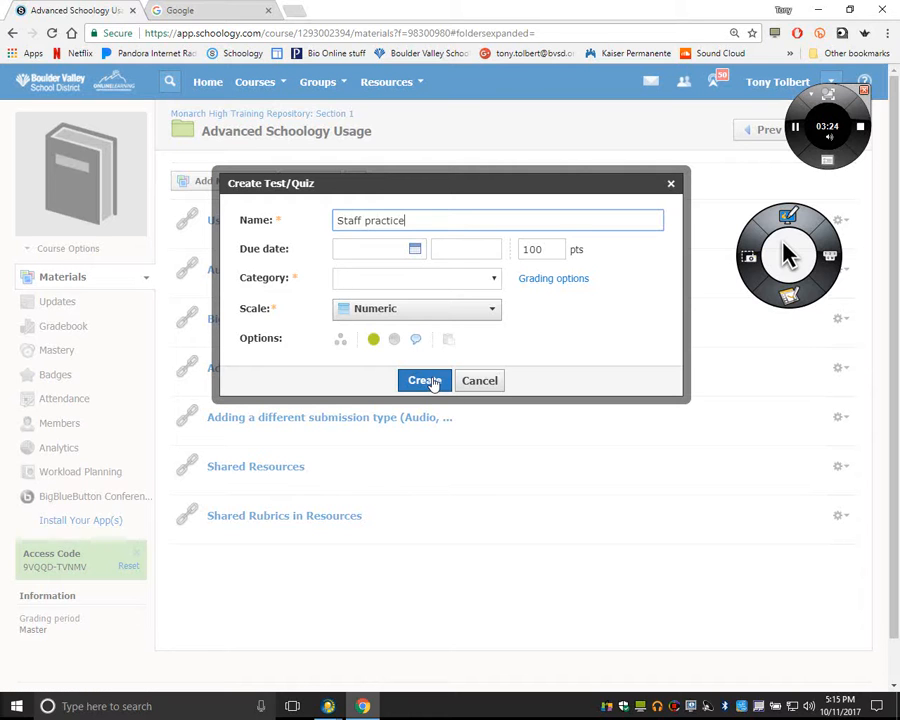
click(537, 280)
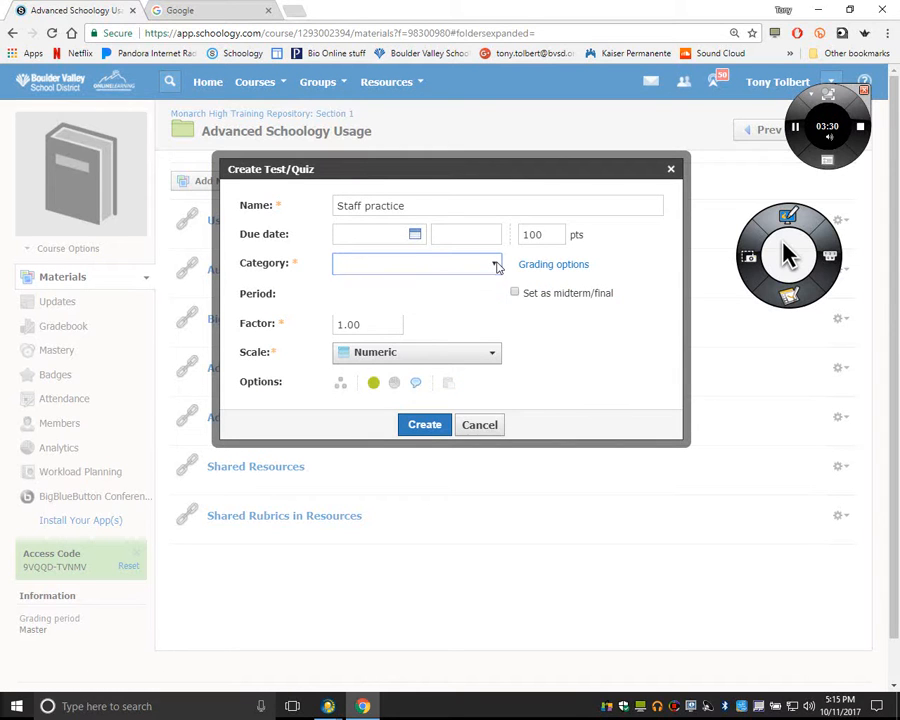
click(496, 265)
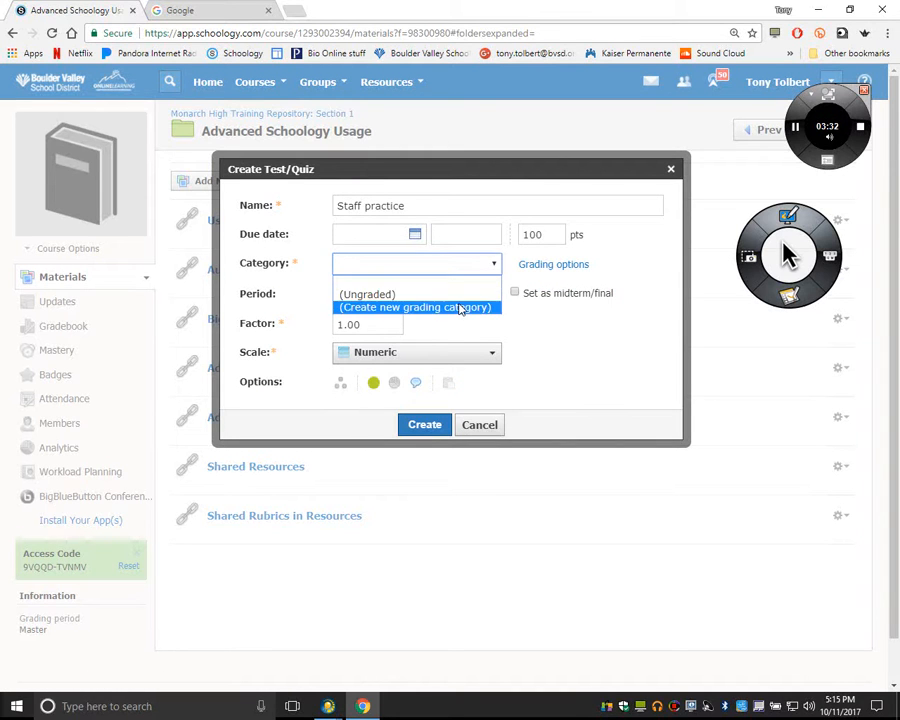
click(462, 295)
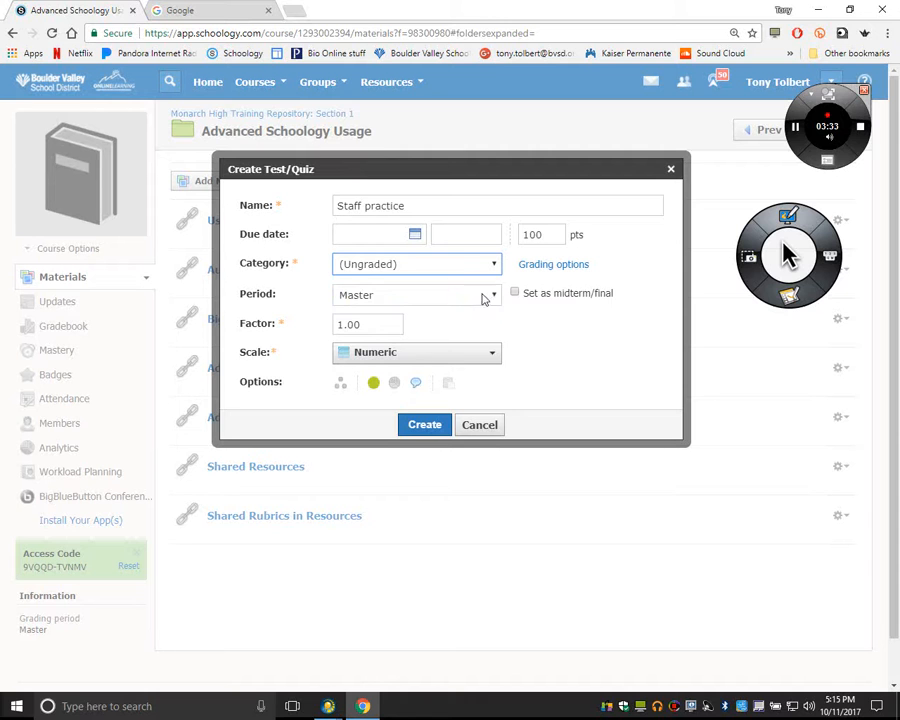
click(438, 427)
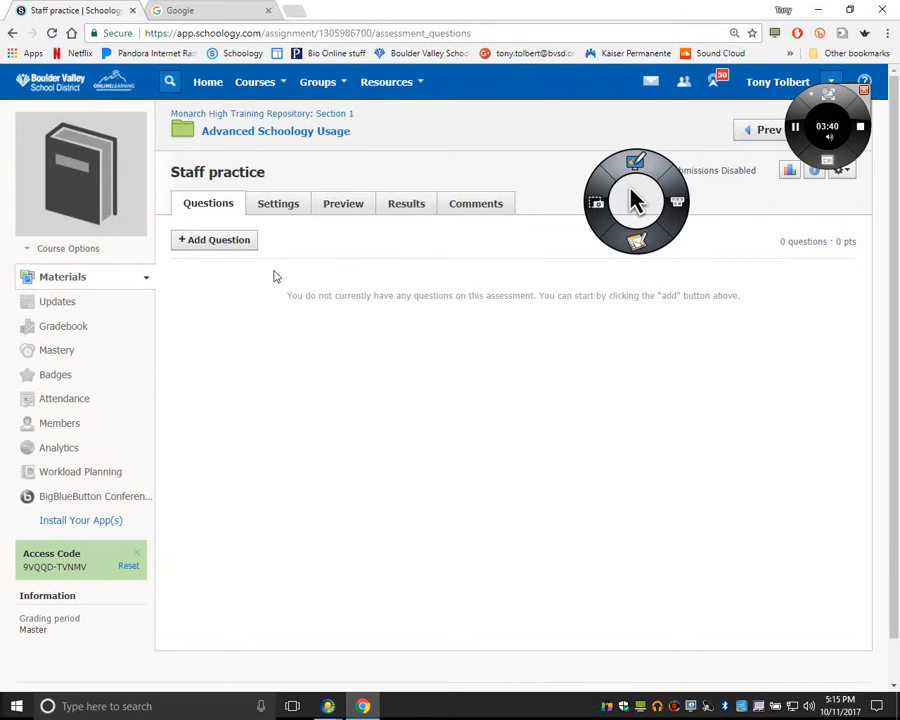
Start a test/quiz import into the Staff practice questions with Blackboard 7.1 - 9.0 as the source format
click(218, 245)
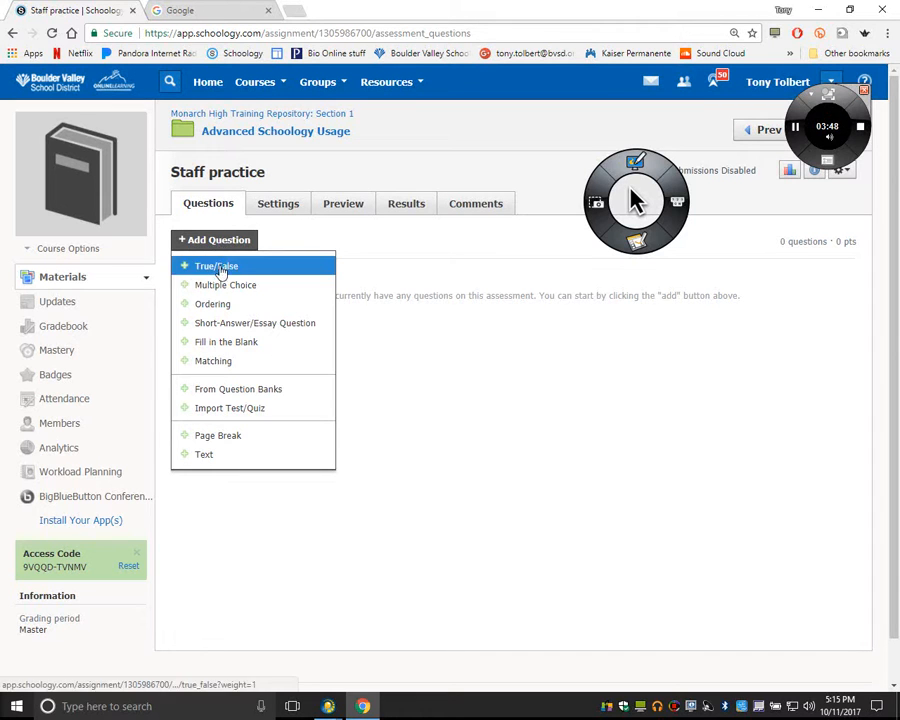
click(233, 409)
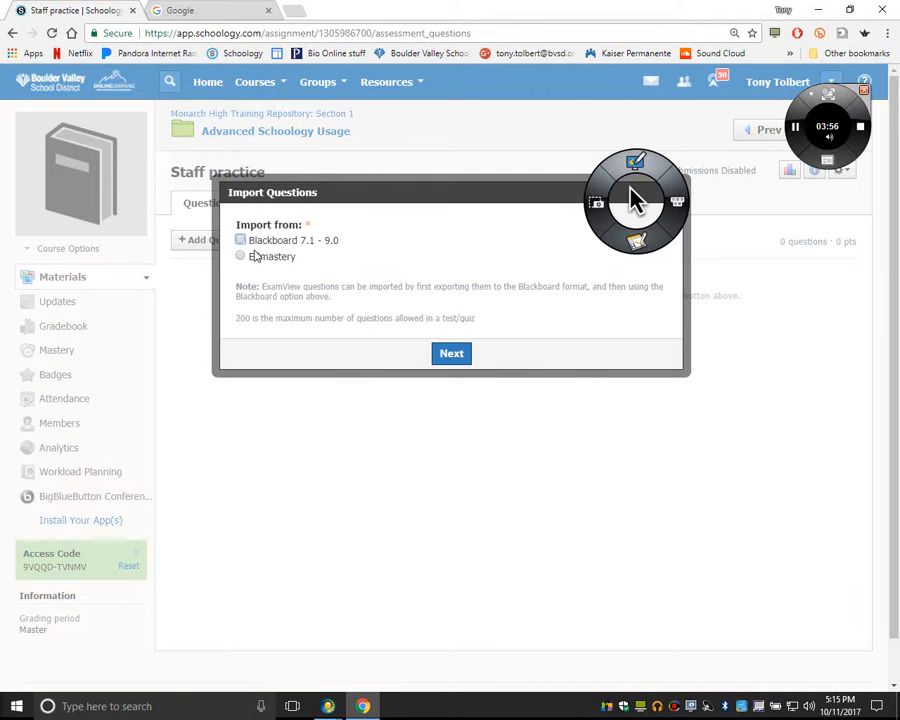
click(451, 353)
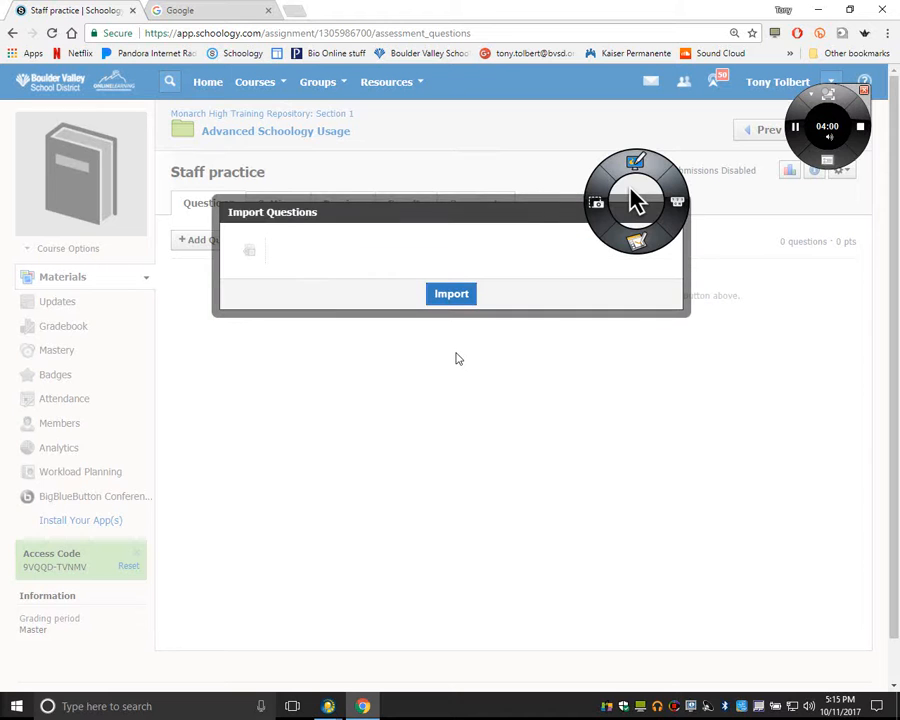
Attach the Staff practice zip file from the Desktop folder and import its questions into the test
click(250, 252)
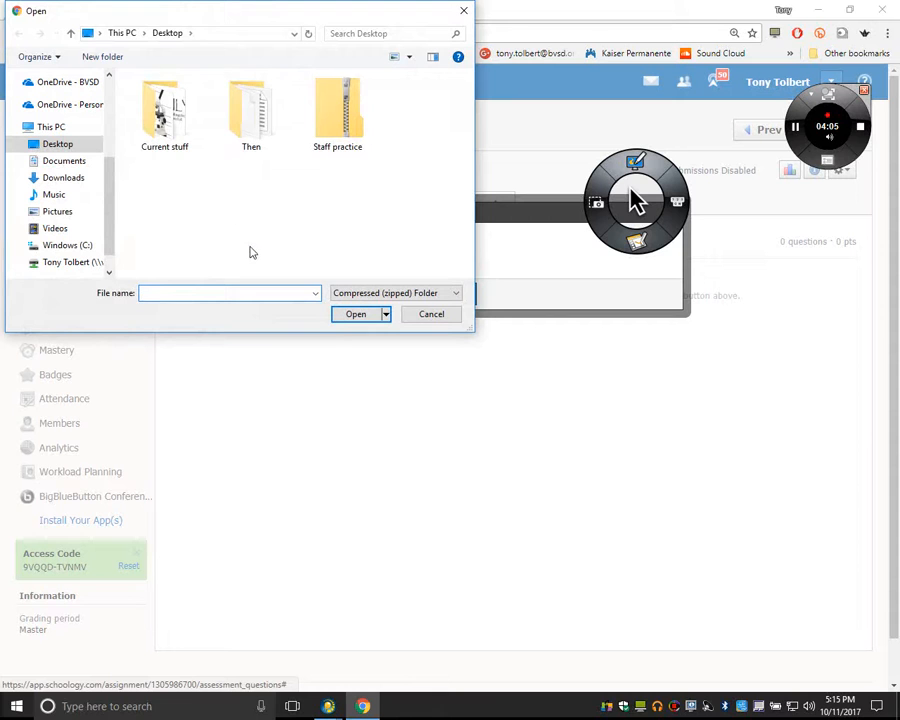
click(72, 162)
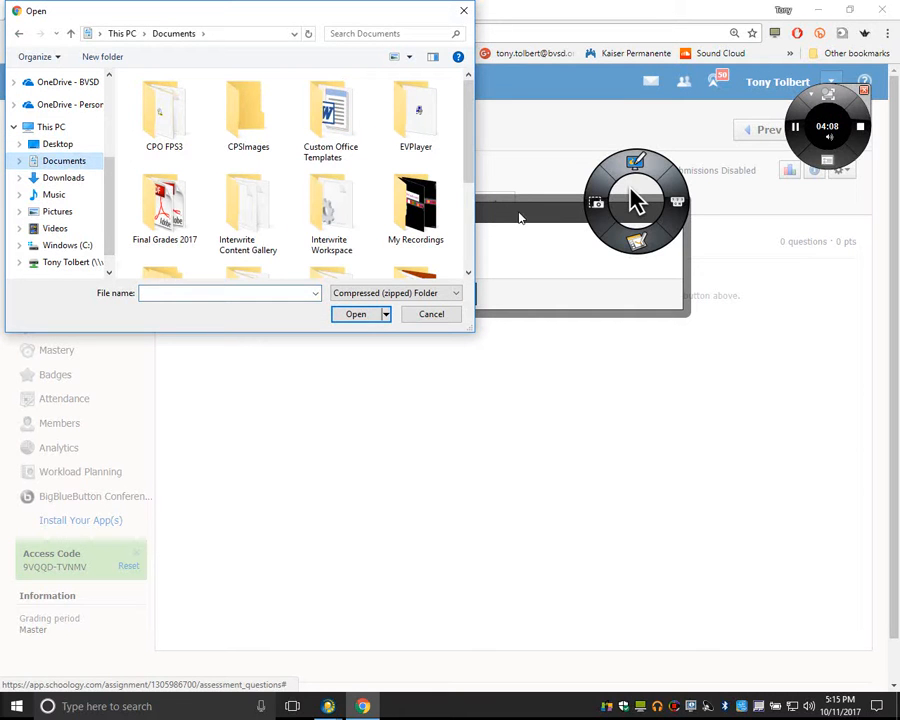
click(69, 147)
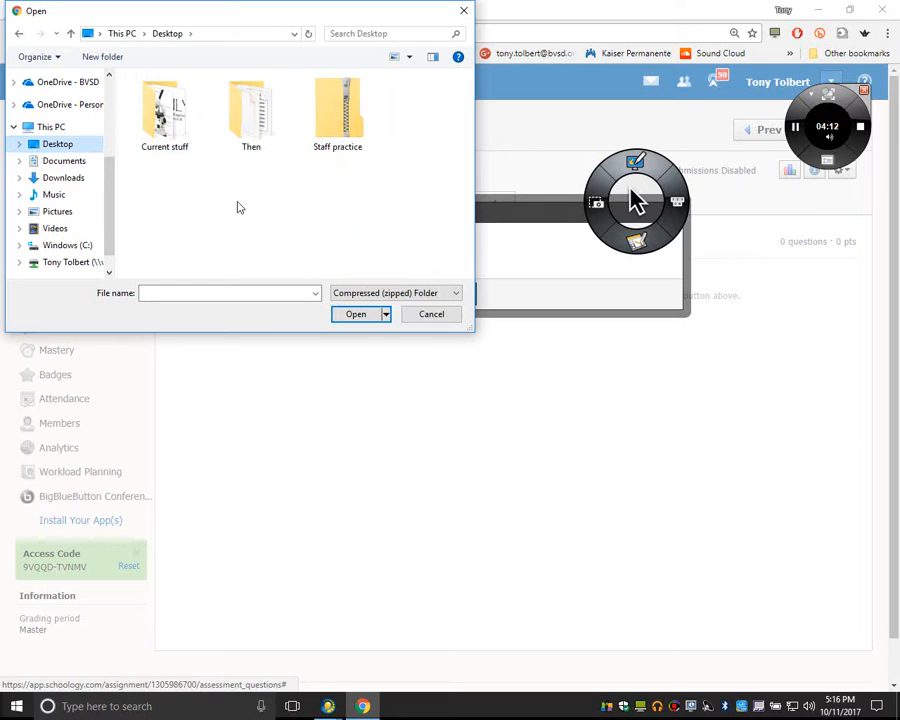
click(325, 139)
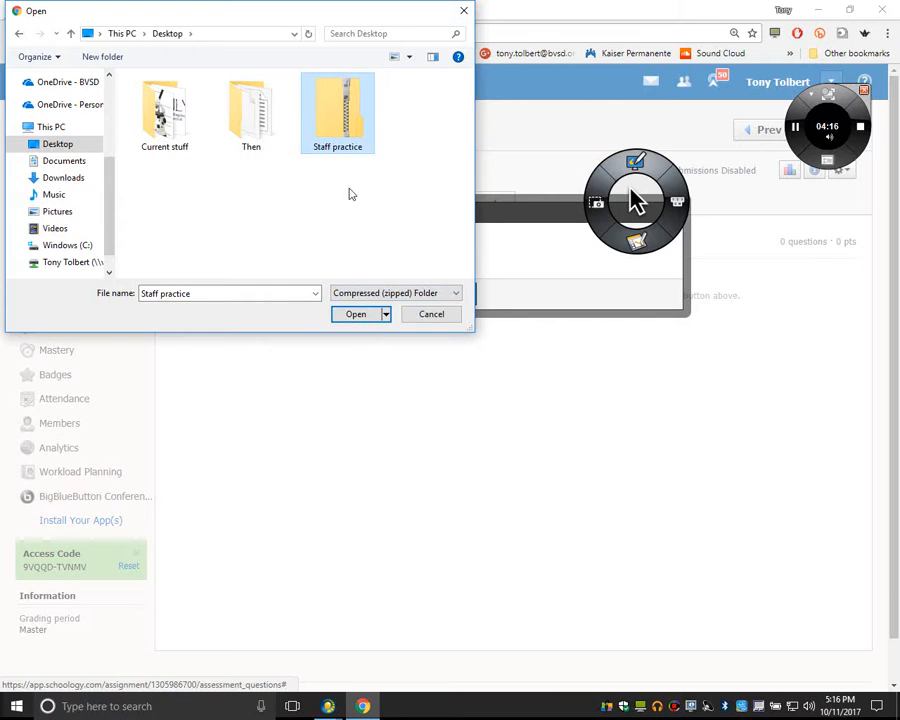
click(356, 316)
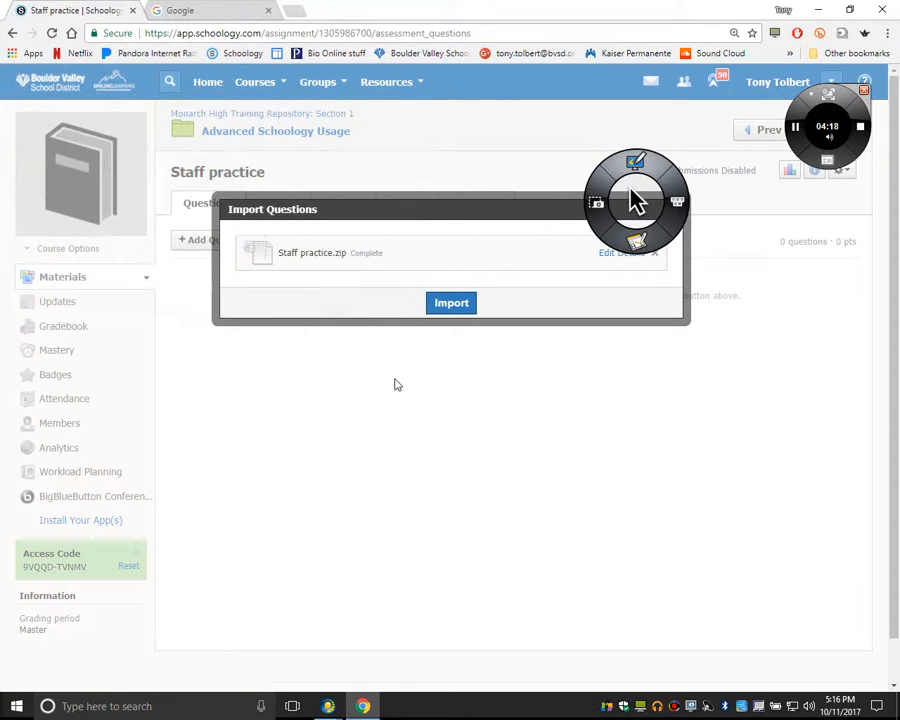
click(452, 310)
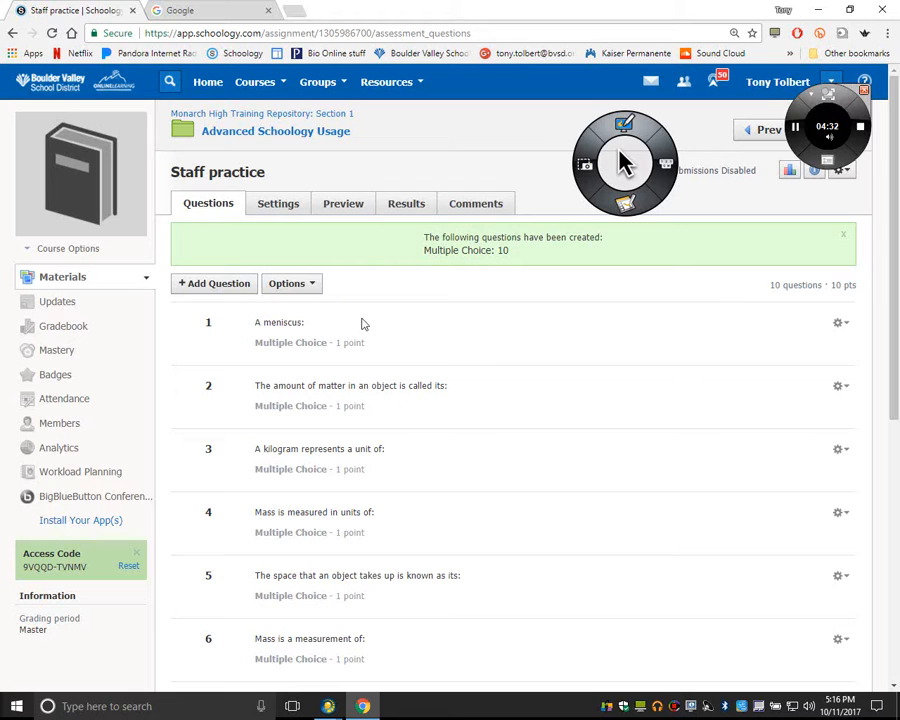
Review the Staff practice test's settings, including submissions, attempt limit and printing options, and save them
click(286, 204)
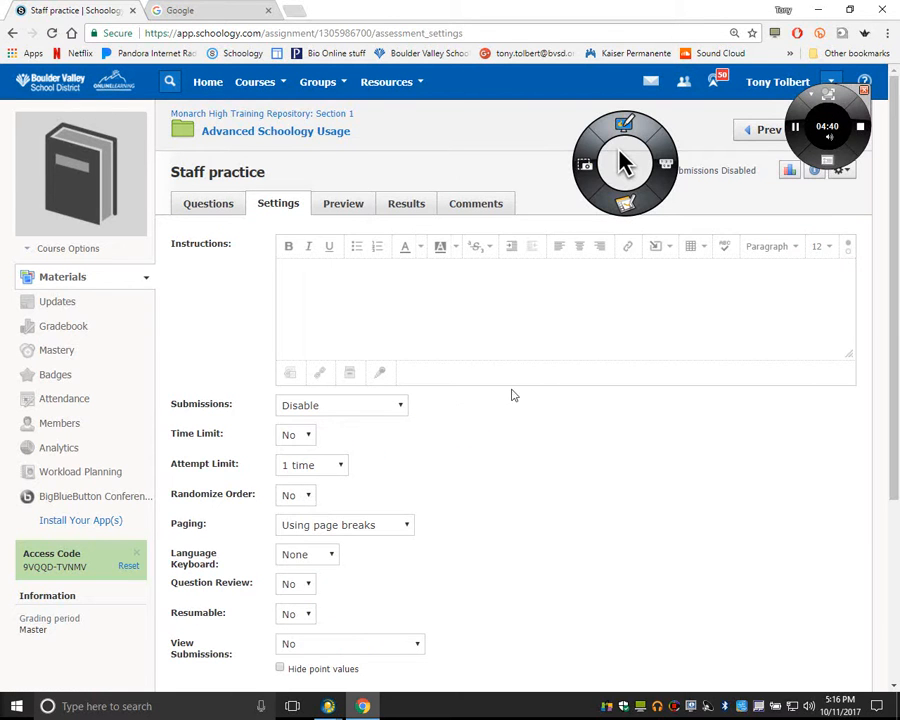
scroll(525, 395, down, 5)
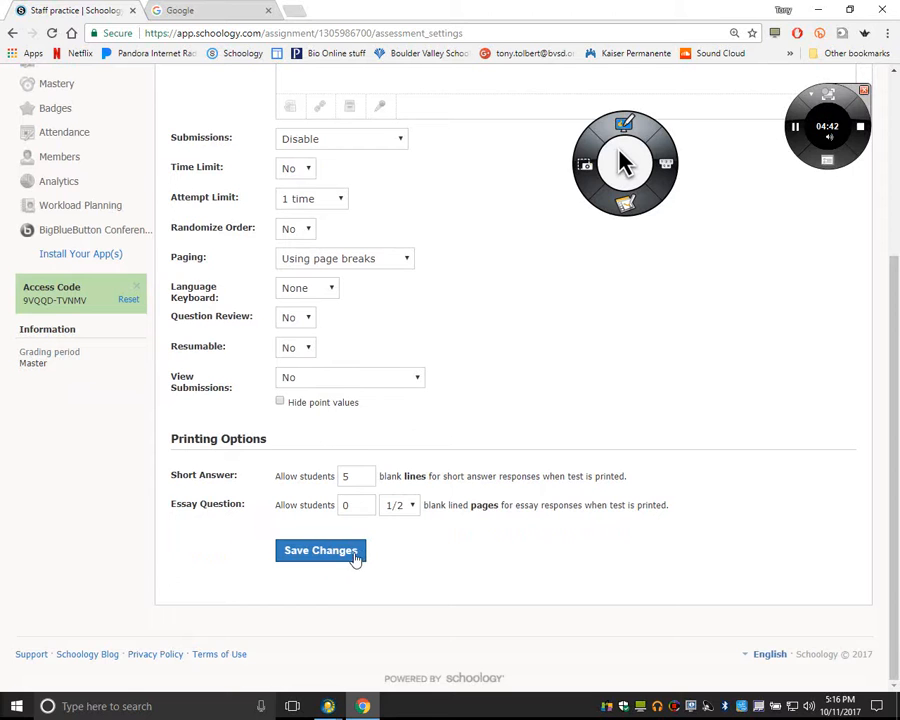
click(351, 557)
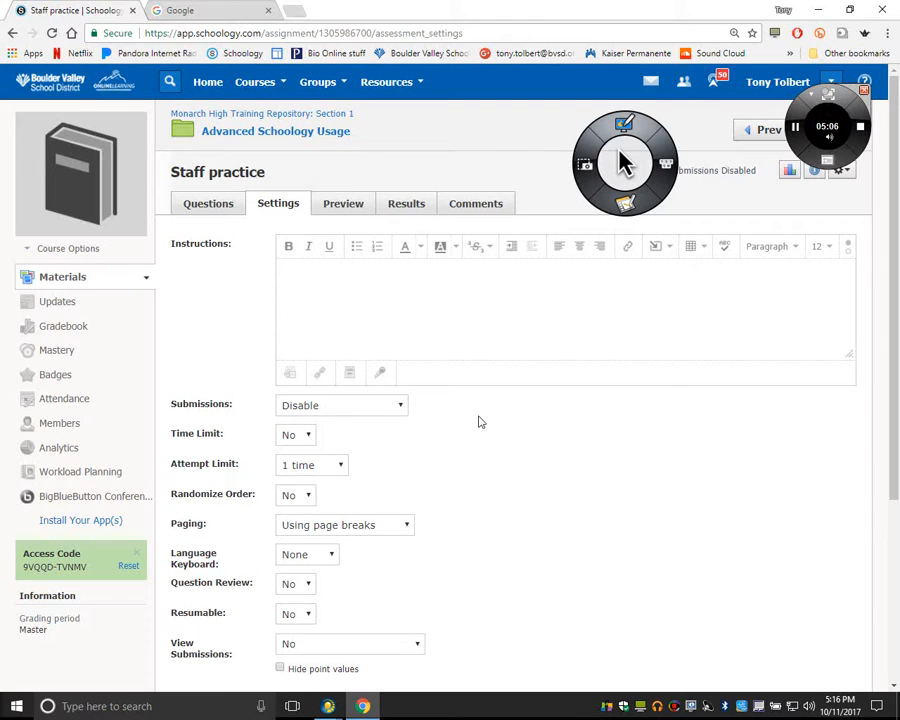
Preview the course as it appears to the member listed in View Course As
drag(826, 137, 677, 83)
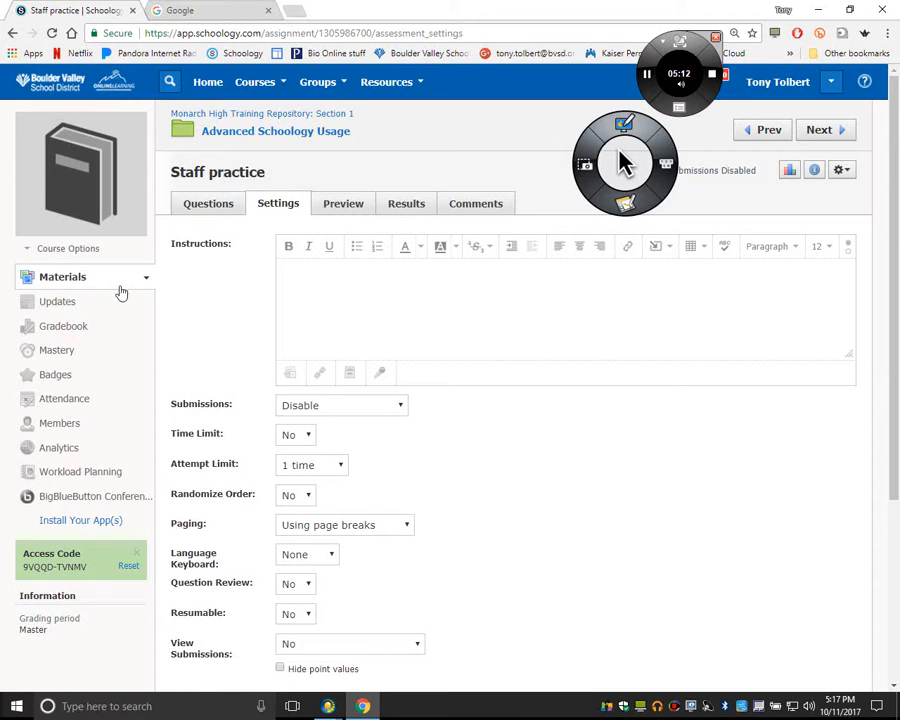
click(77, 250)
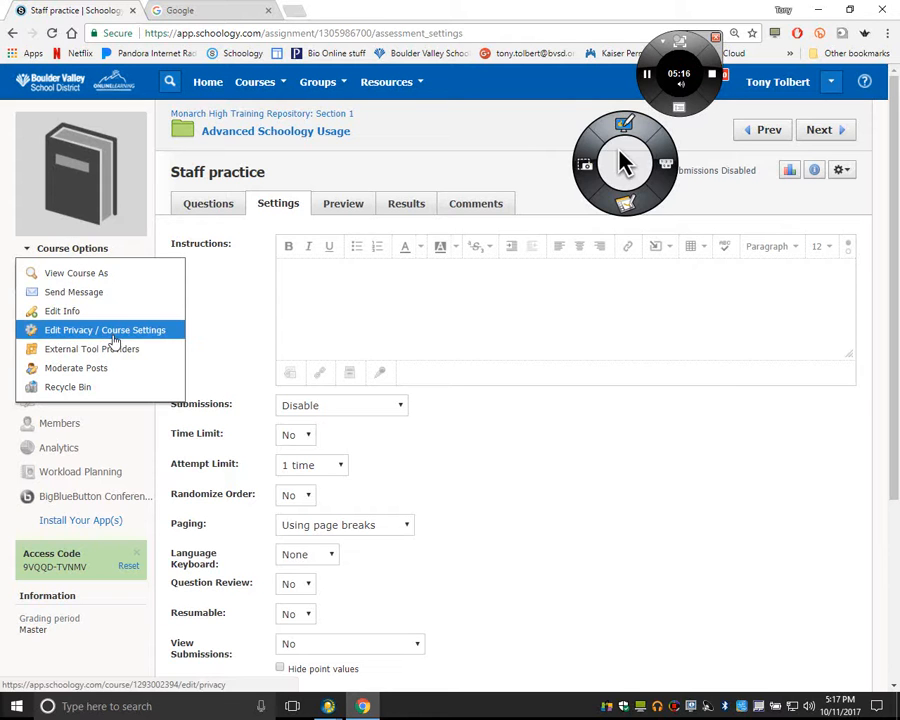
click(87, 275)
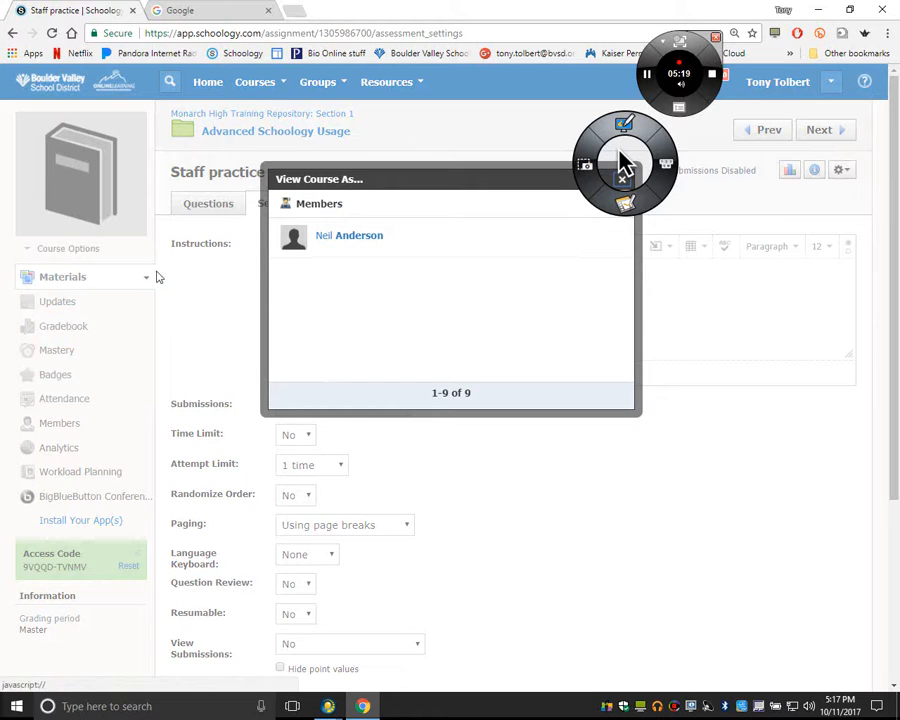
click(363, 242)
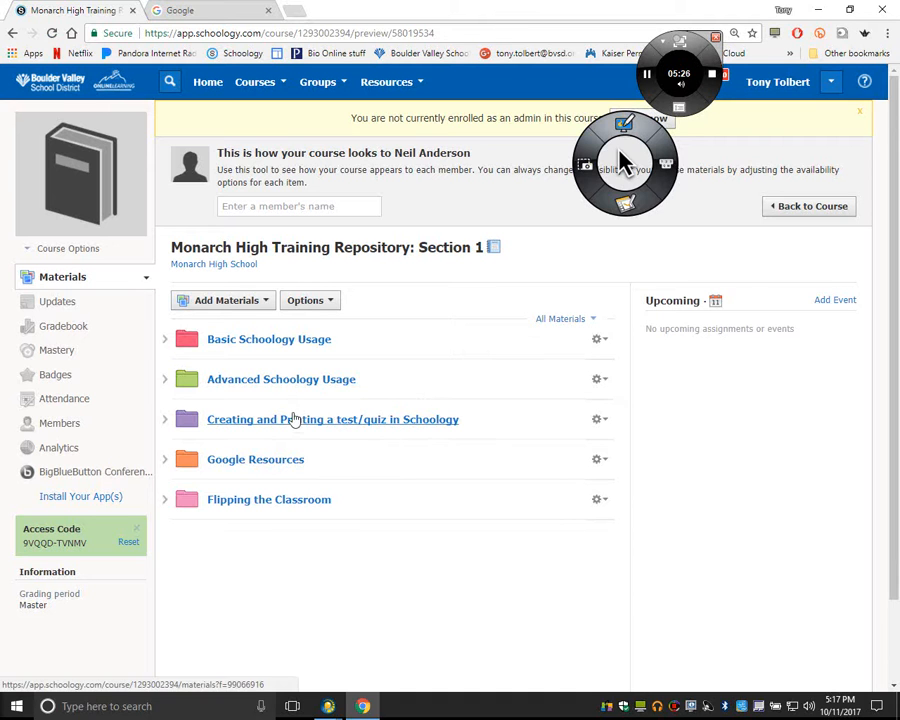
Open the Staff practice test from the Advanced Schoology Usage folder in the member preview
click(293, 379)
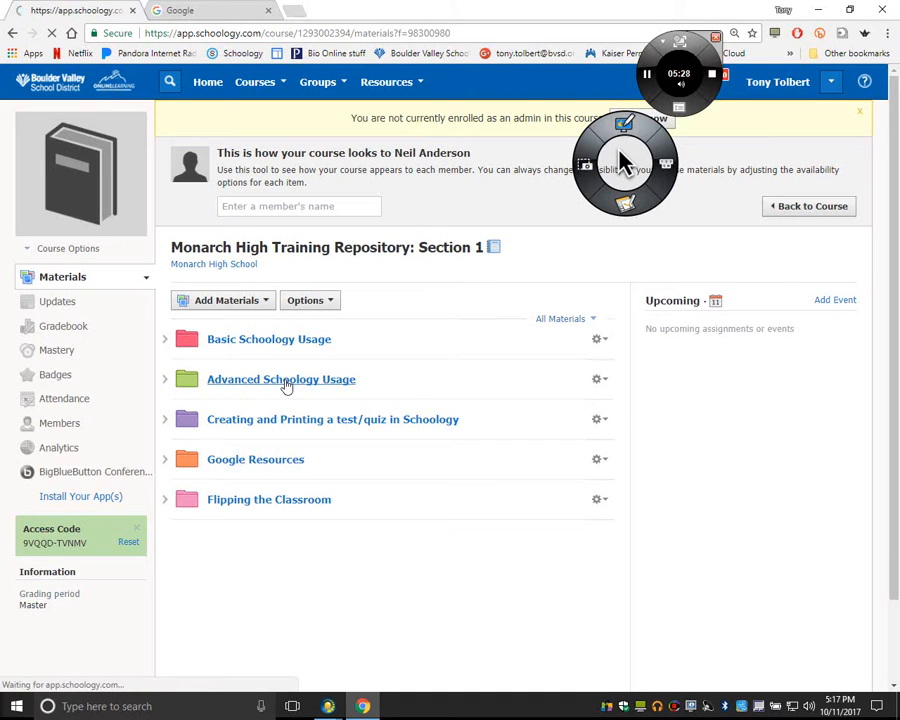
scroll(540, 495, down, 2)
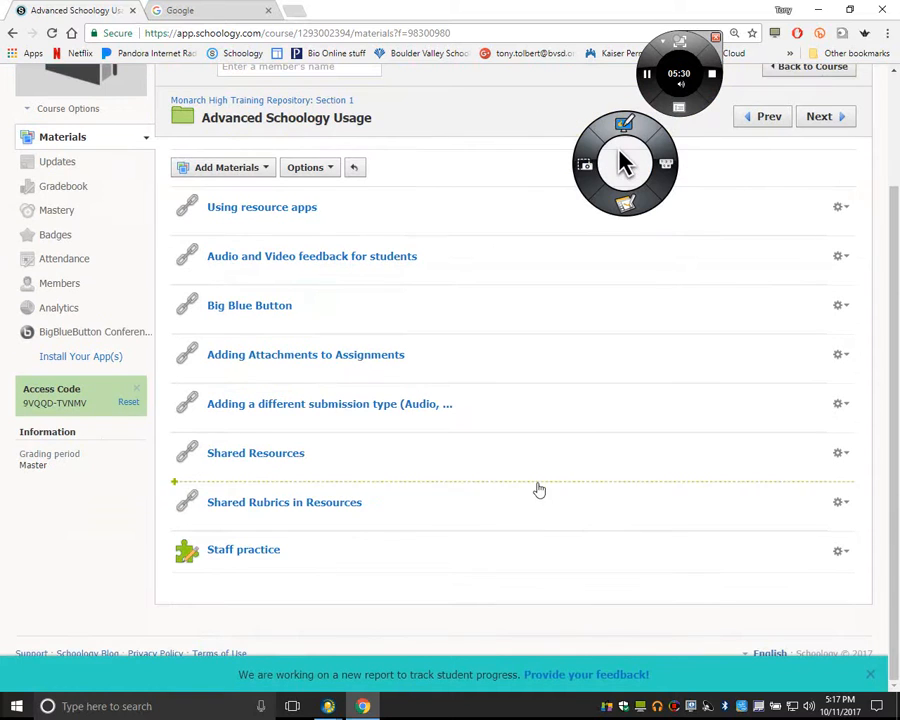
click(250, 558)
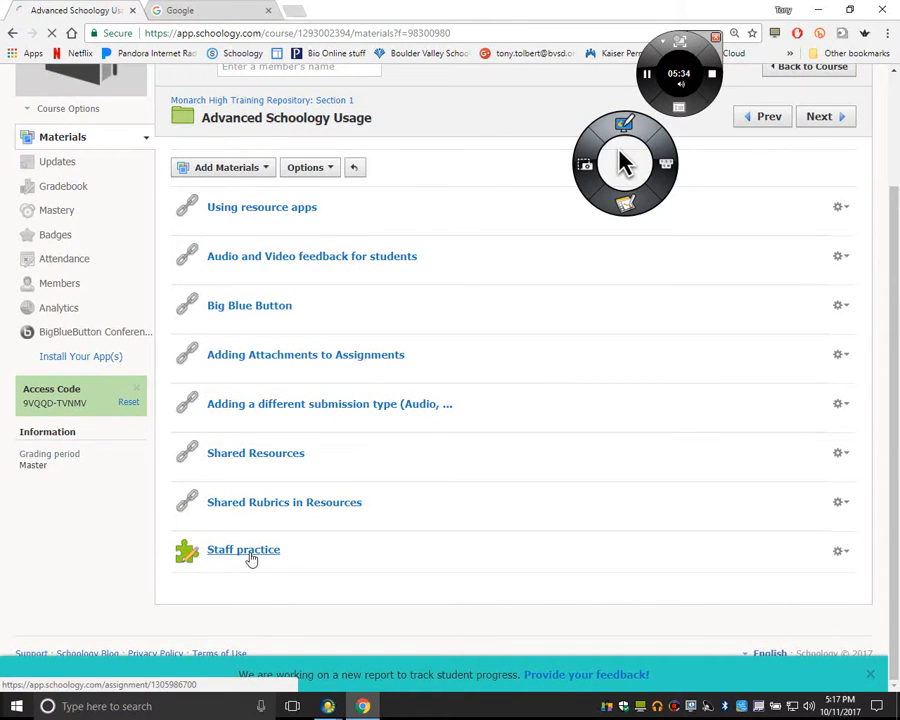